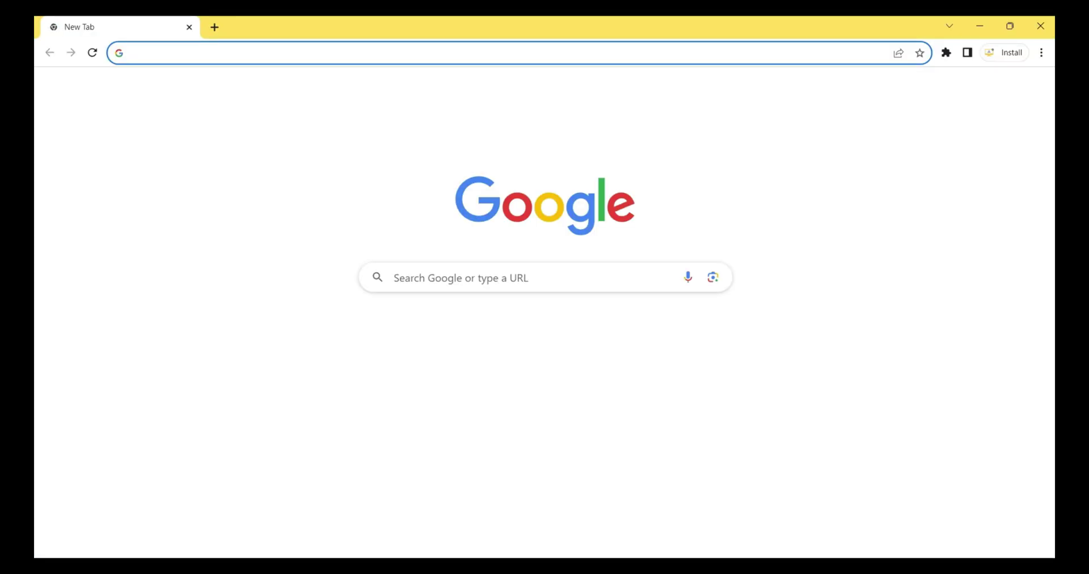
Search Google for "input director" and open the official Input Director website
left_click(461, 277)
type("input director")
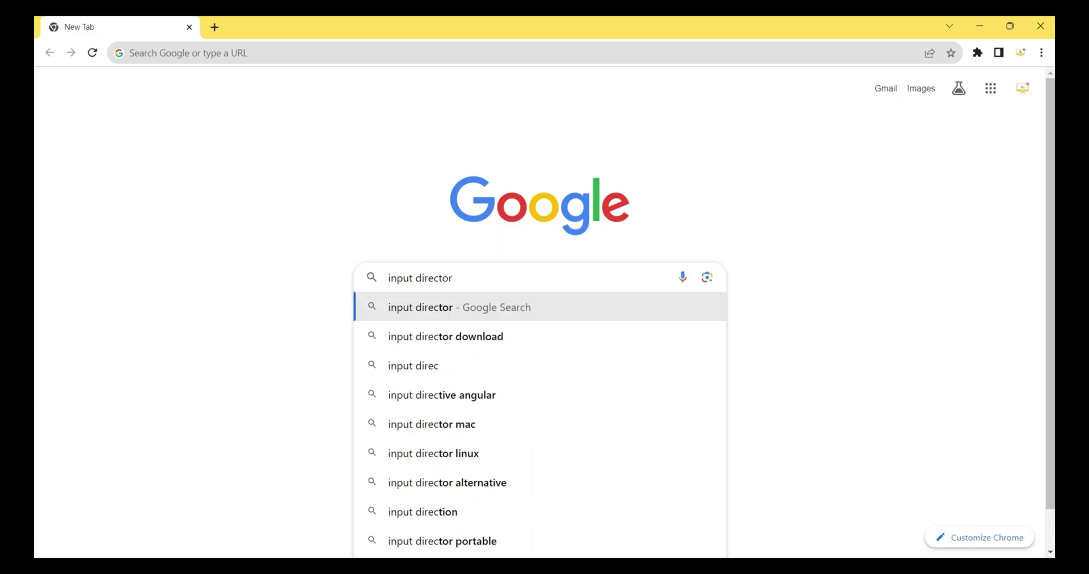
key("Return")
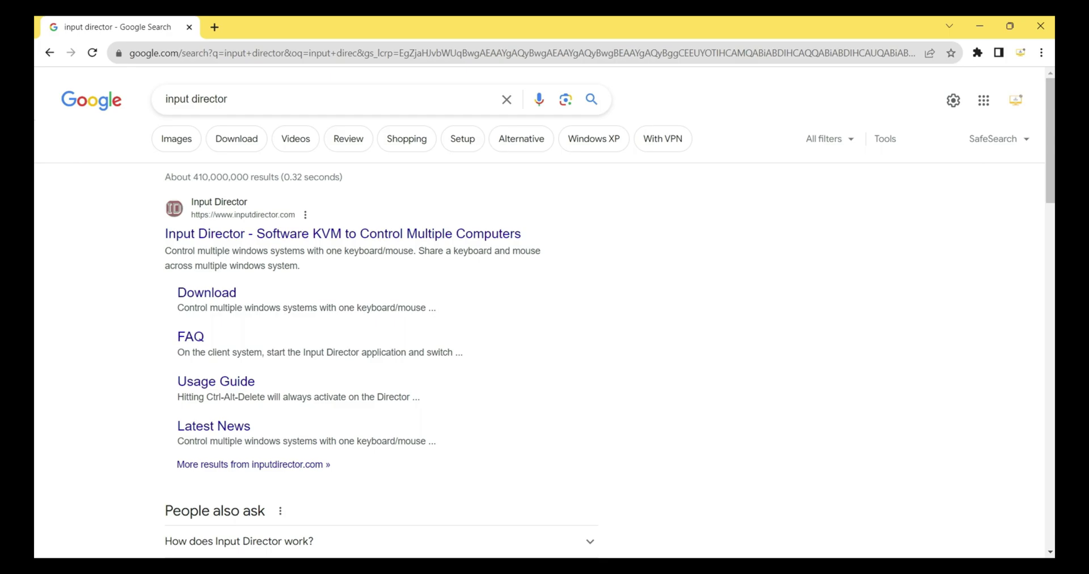
left_click(341, 234)
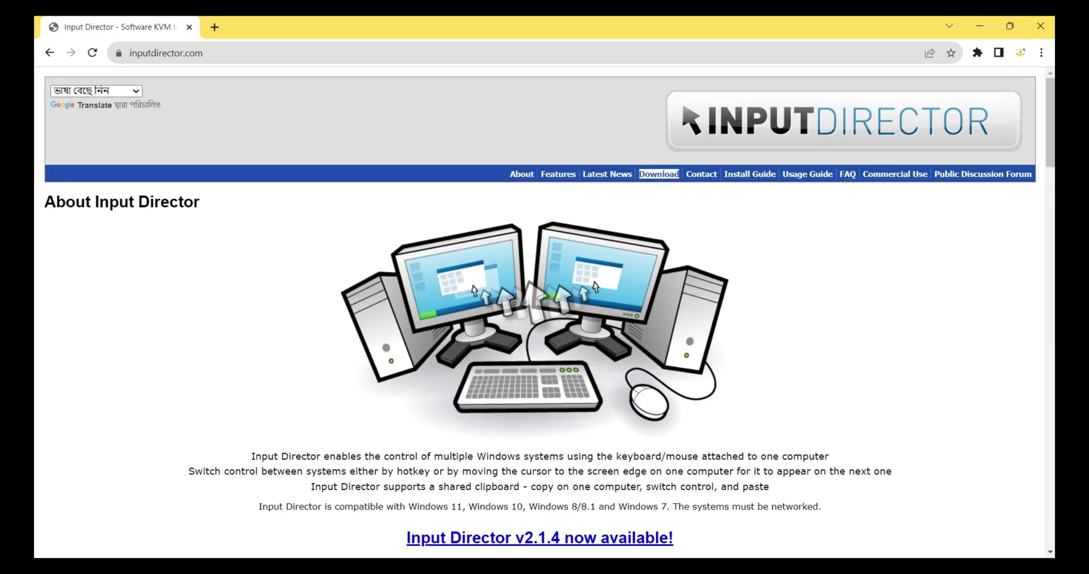
Download the latest release, Input Director v2.1.4, from the site's download page and open the downloaded zip archive
left_click(659, 174)
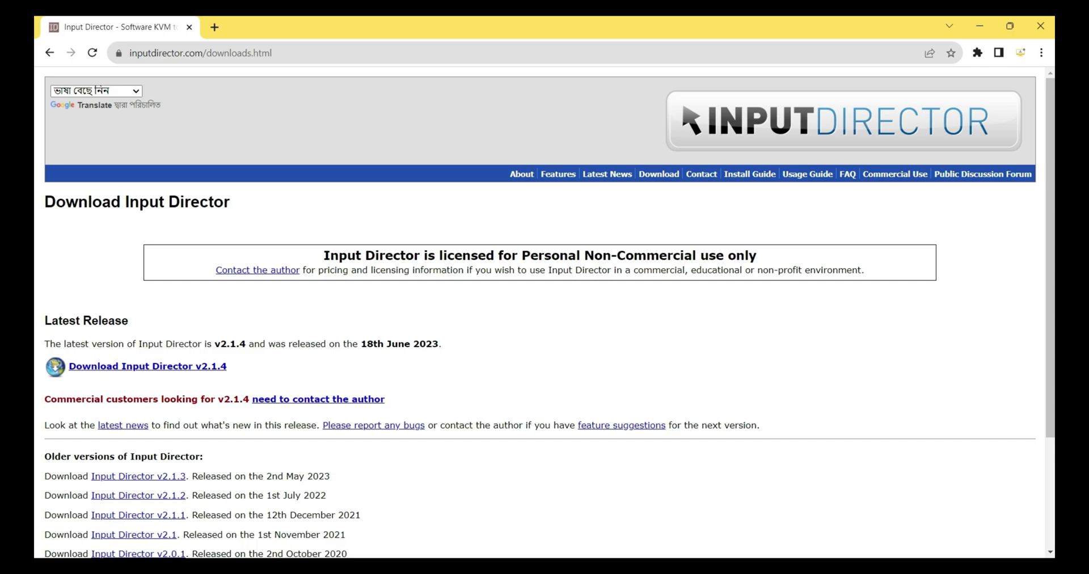
left_click_drag(45, 320, 128, 321)
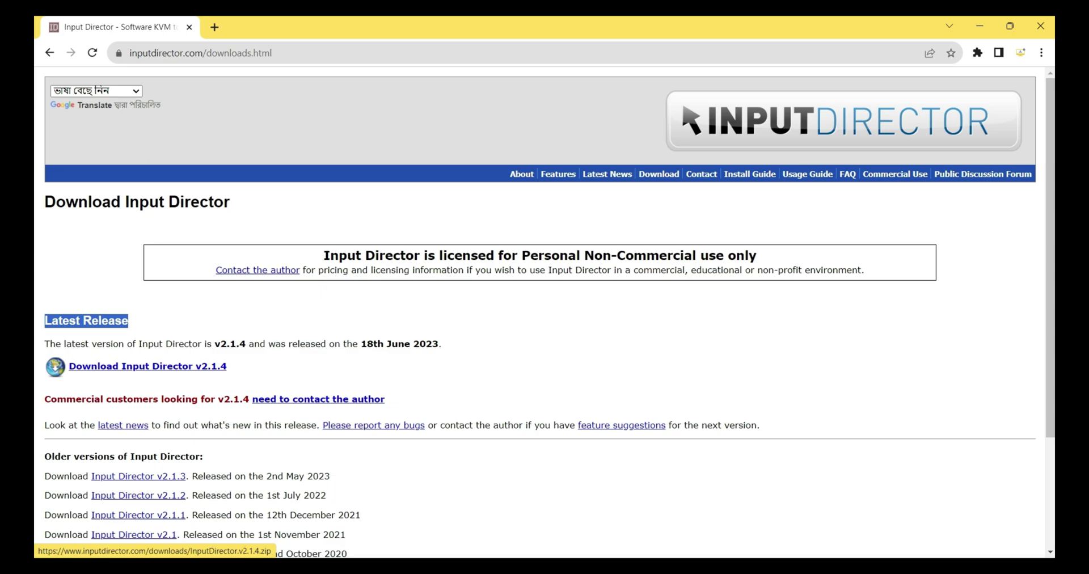
left_click(147, 365)
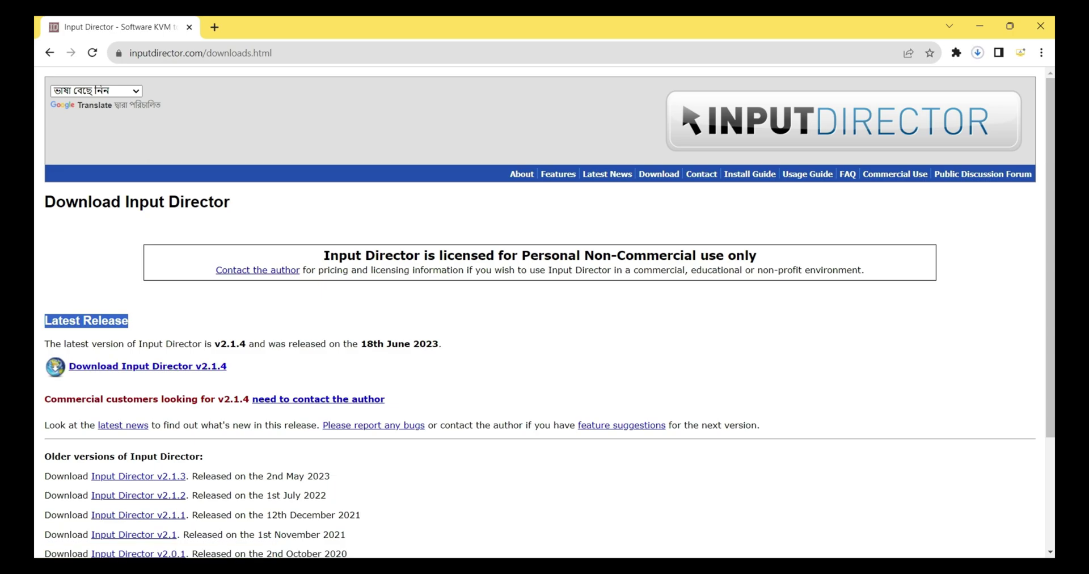
key("ctrl+j")
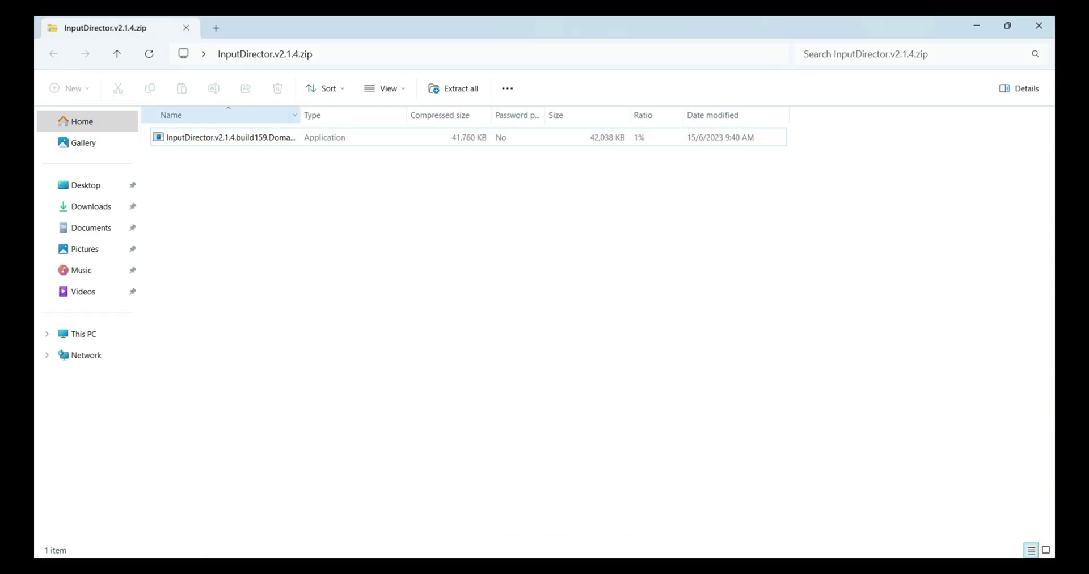
Copy the Input Director v2.1.4 setup application out of the zip archive and paste it onto the desktop
double_click(299, 114)
right_click(297, 136)
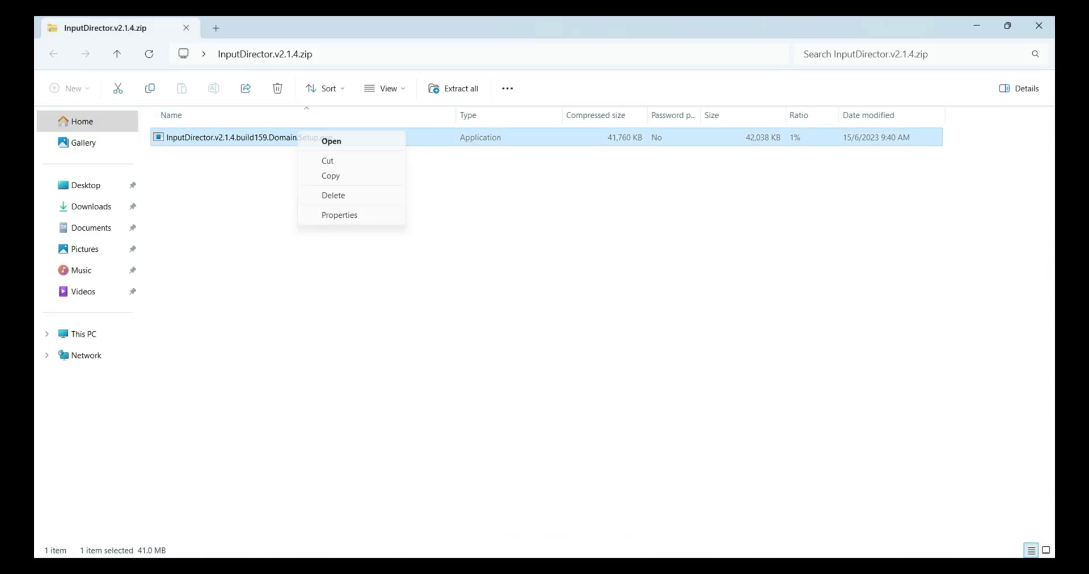
left_click(331, 176)
left_click(976, 25)
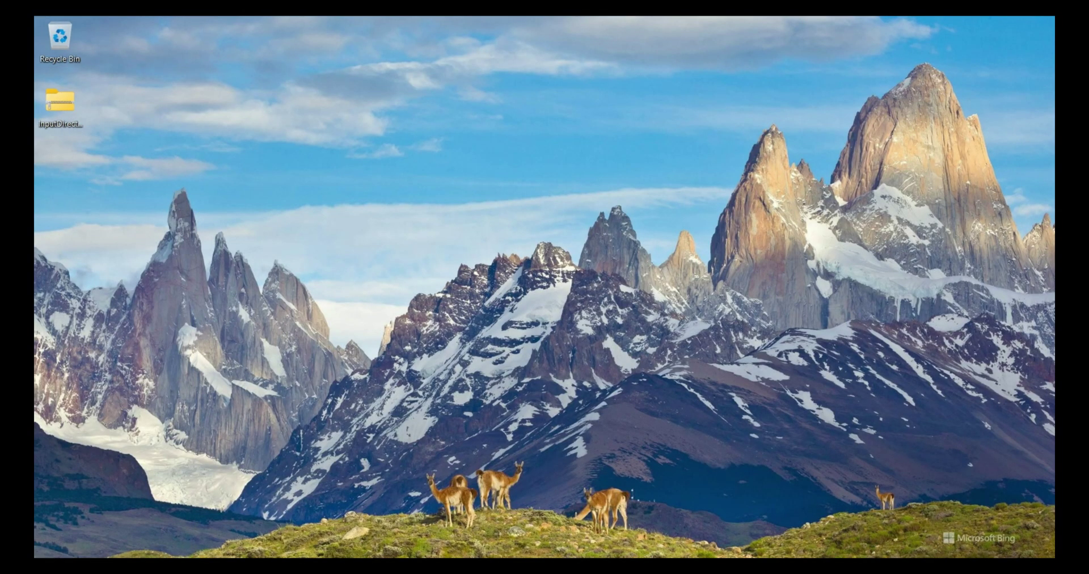
right_click(342, 157)
left_click(386, 256)
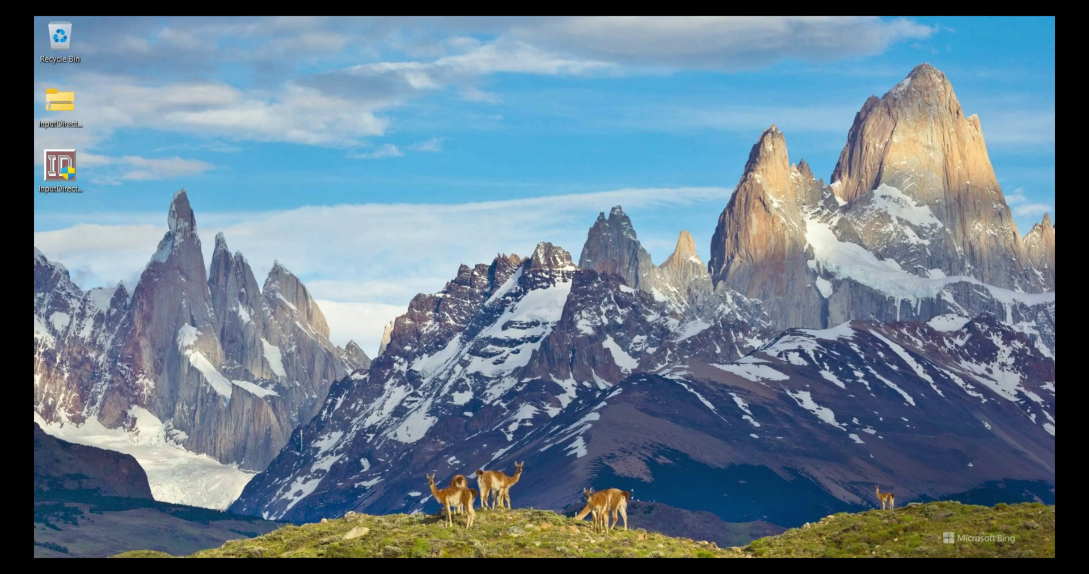
Install Input Director from the desktop setup file, accepting the license agreement, and run the program once setup completes
double_click(60, 164)
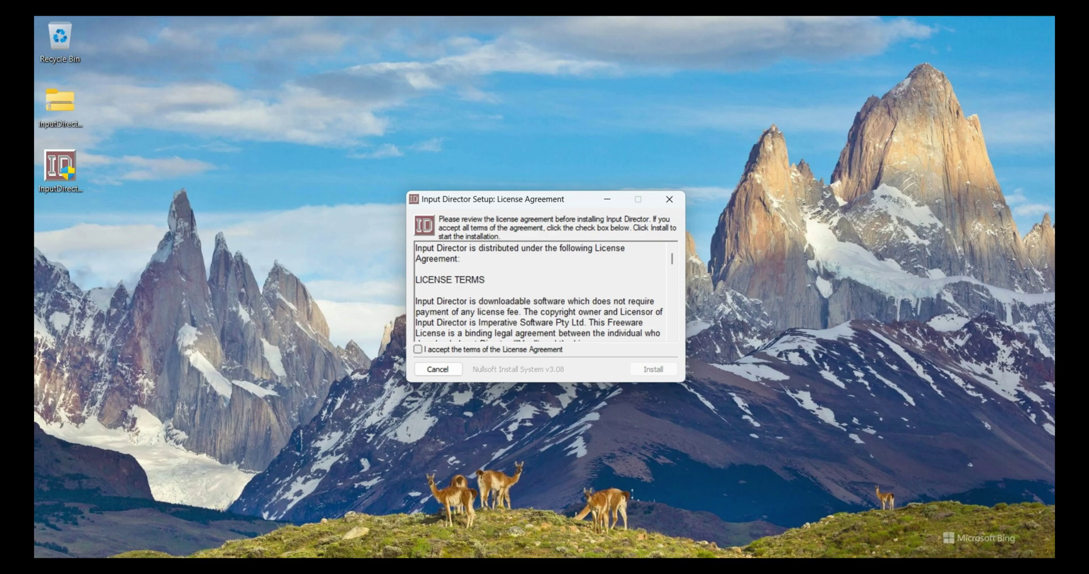
left_click(417, 349)
left_click(653, 369)
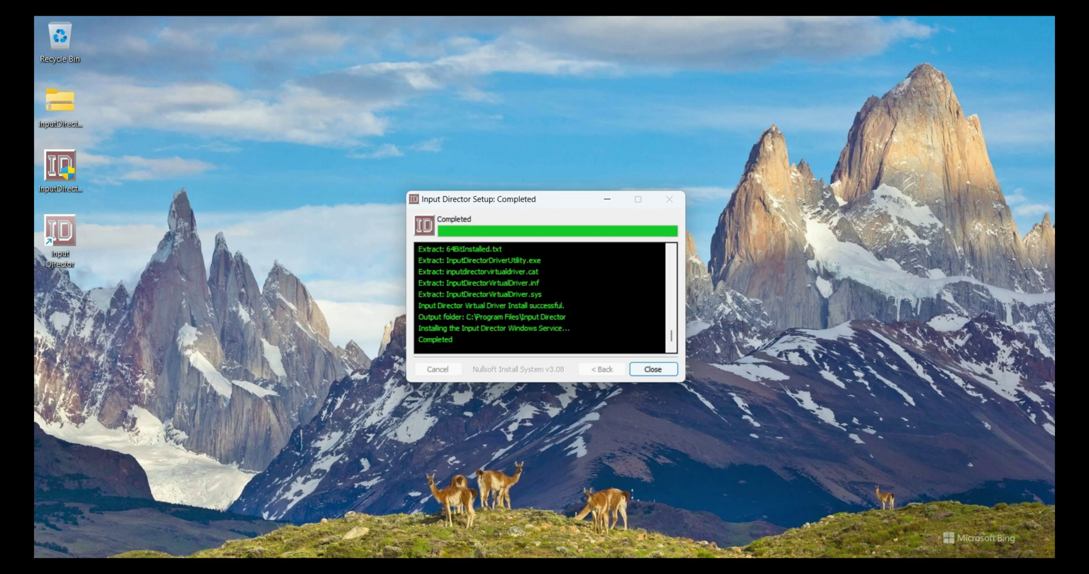
left_click(653, 369)
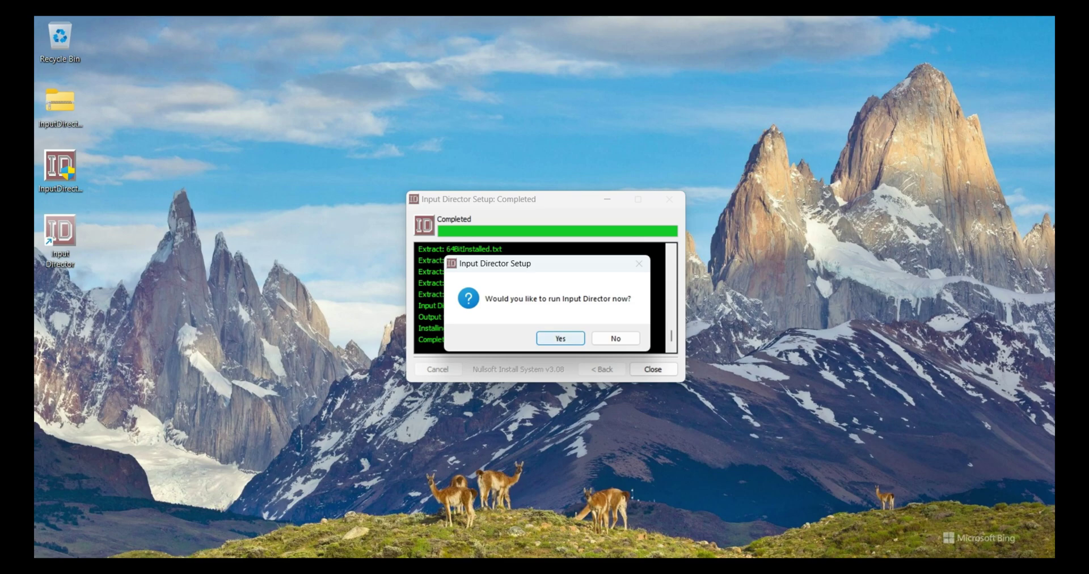
left_click(560, 338)
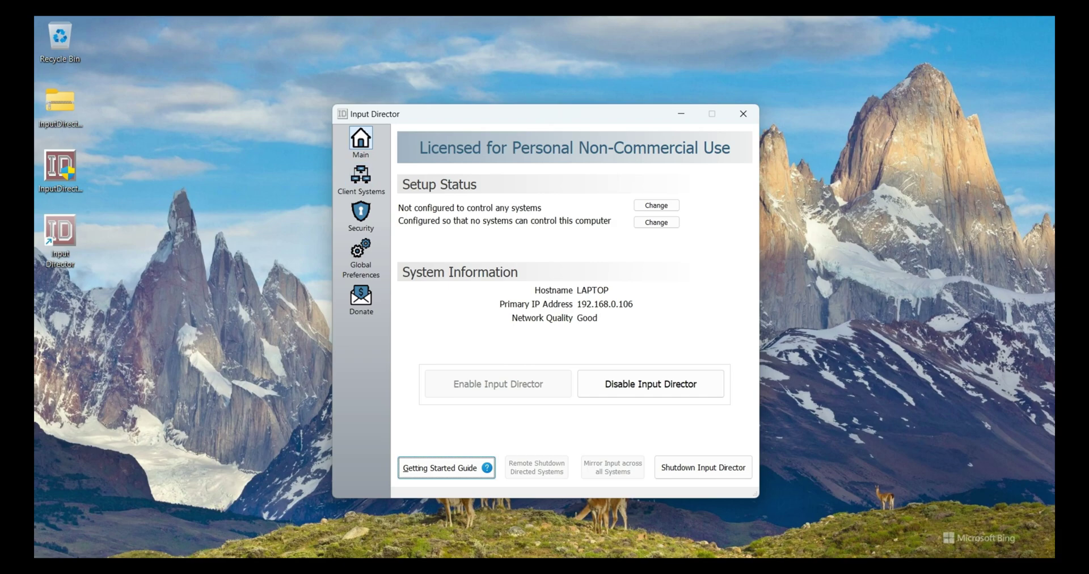
Add the client system 192.168.0.105 by scanning the network for candidate systems, keeping the default client configuration
left_click(361, 177)
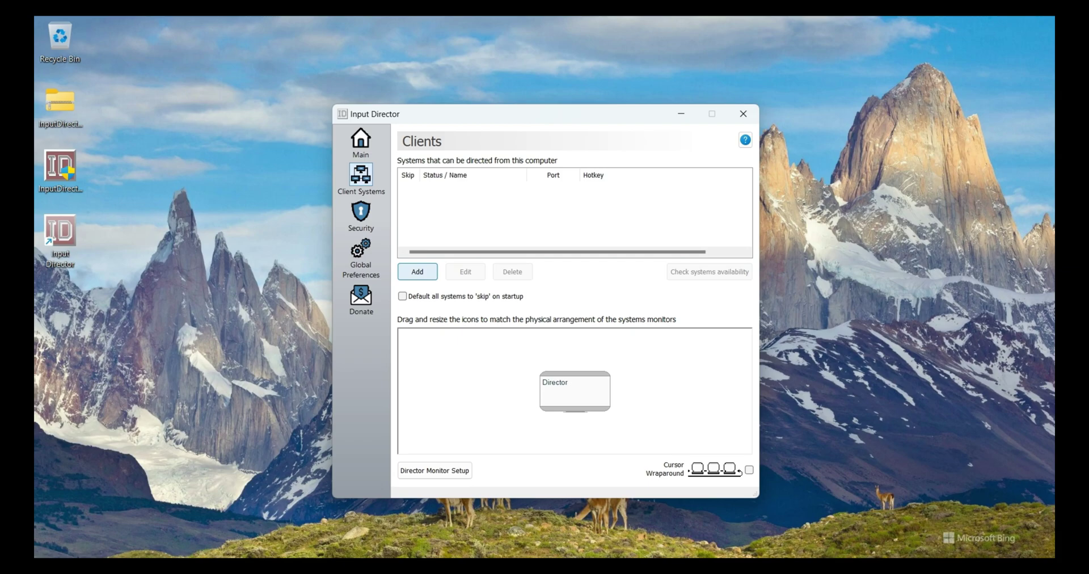
left_click(417, 272)
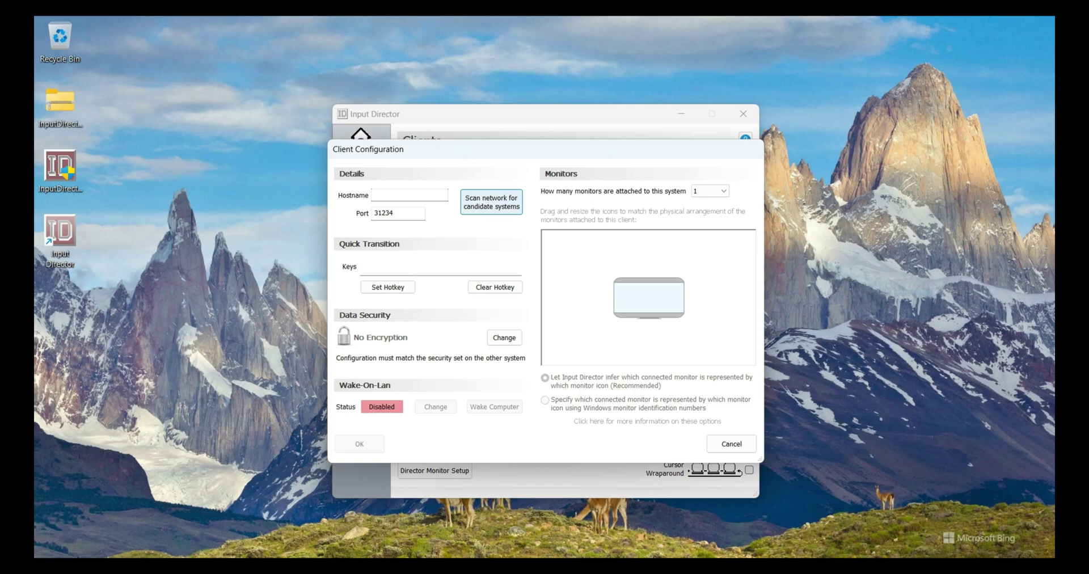
left_click(491, 202)
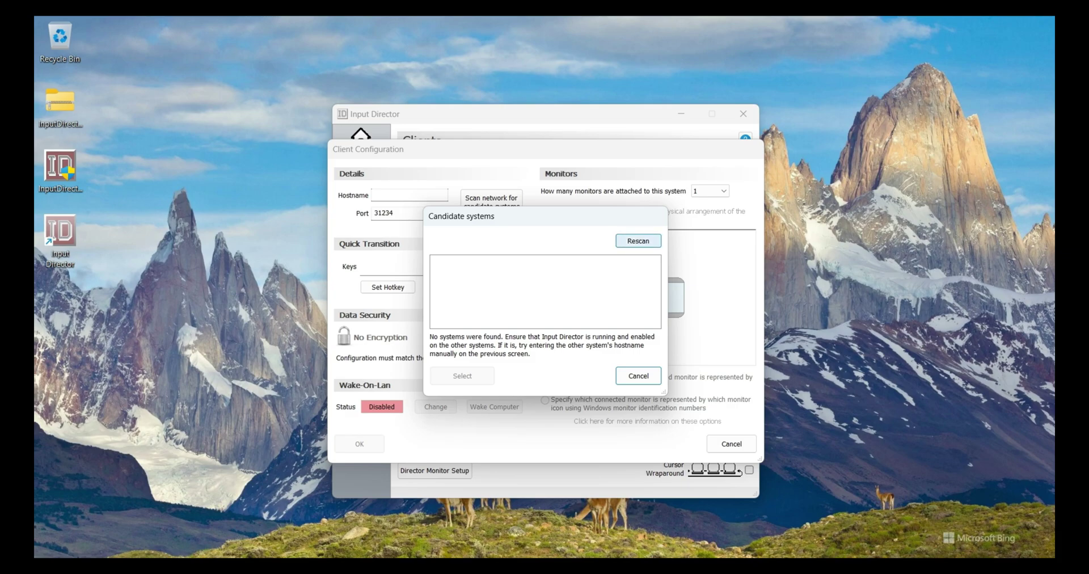
left_click(638, 240)
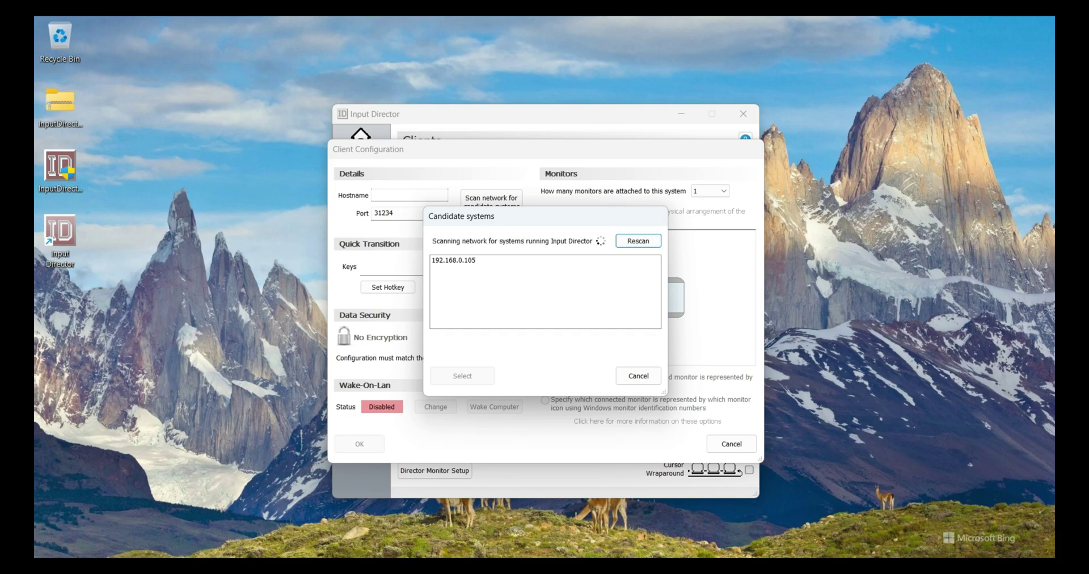
left_click(453, 260)
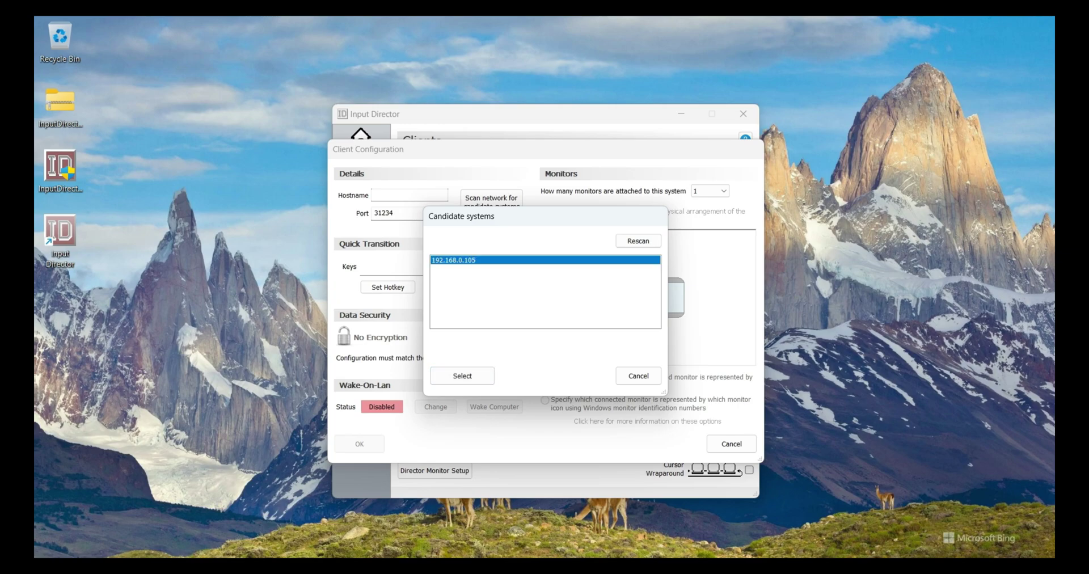
left_click(462, 375)
left_click(359, 444)
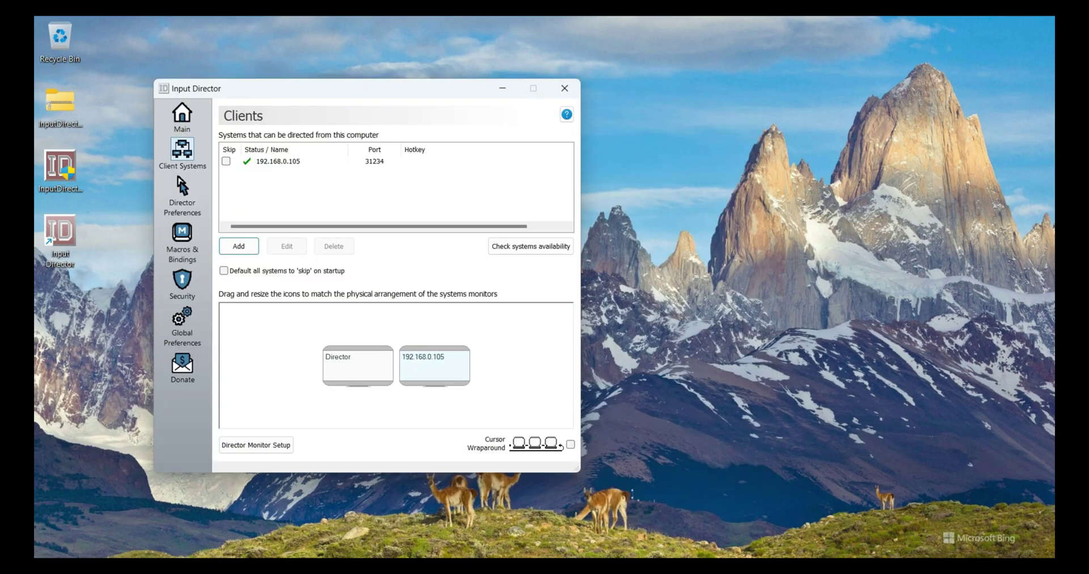
Move the Input Director window away from the desktop icons and paste the copied index.html file onto the desktop
left_click_drag(340, 88, 478, 85)
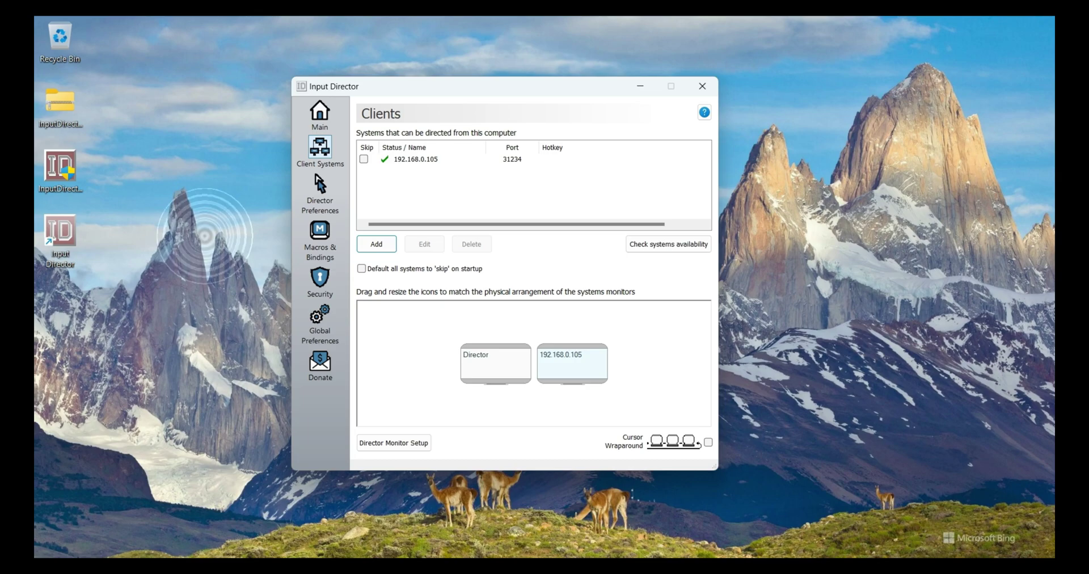
key("ctrl+v")
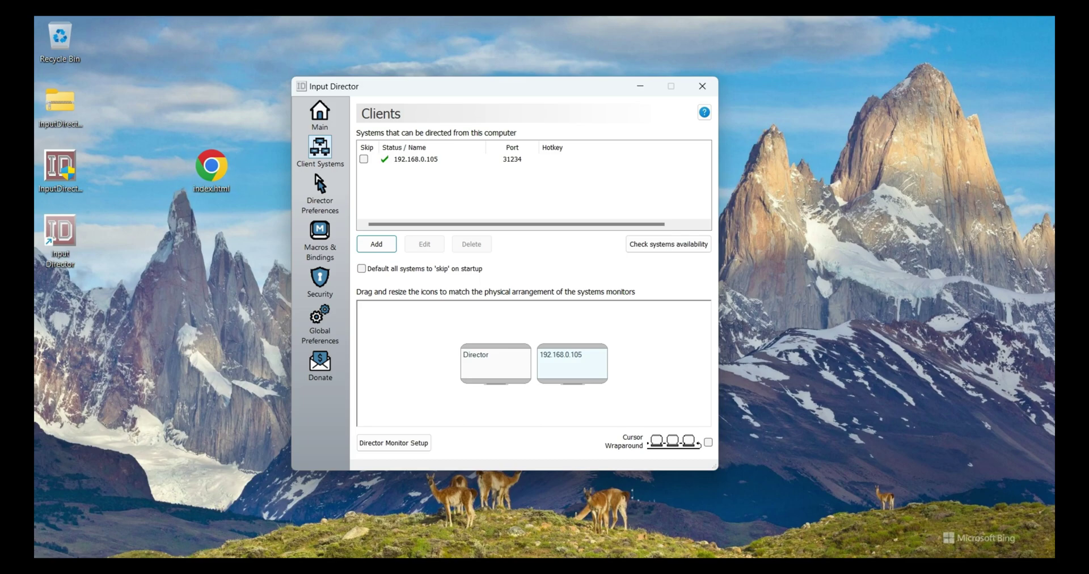
Turn off the cursor "Water Ripple" effect in the global preferences and close the Input Director window
left_click(319, 323)
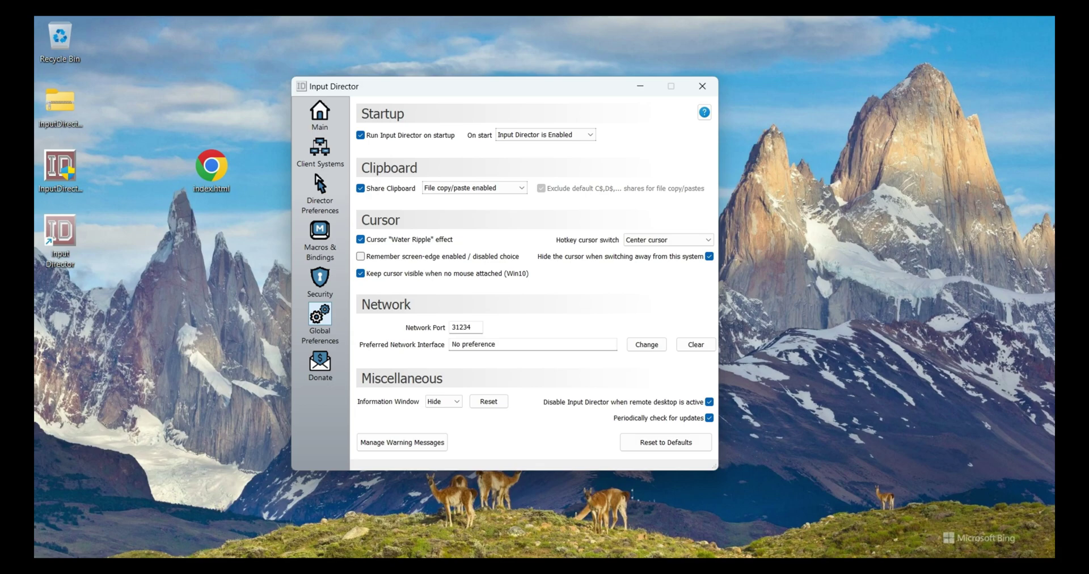
left_click(320, 147)
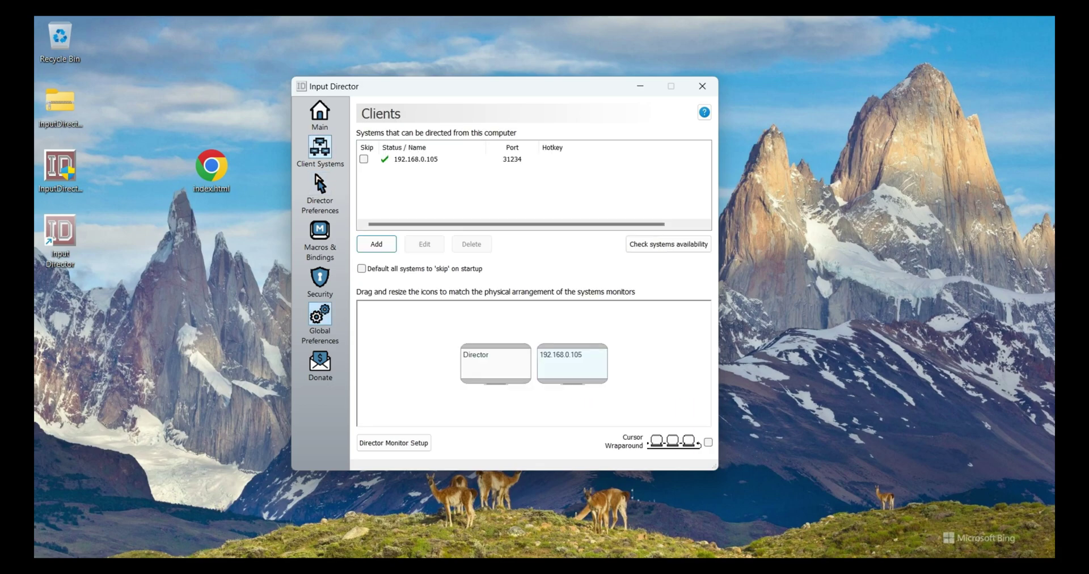
left_click(320, 321)
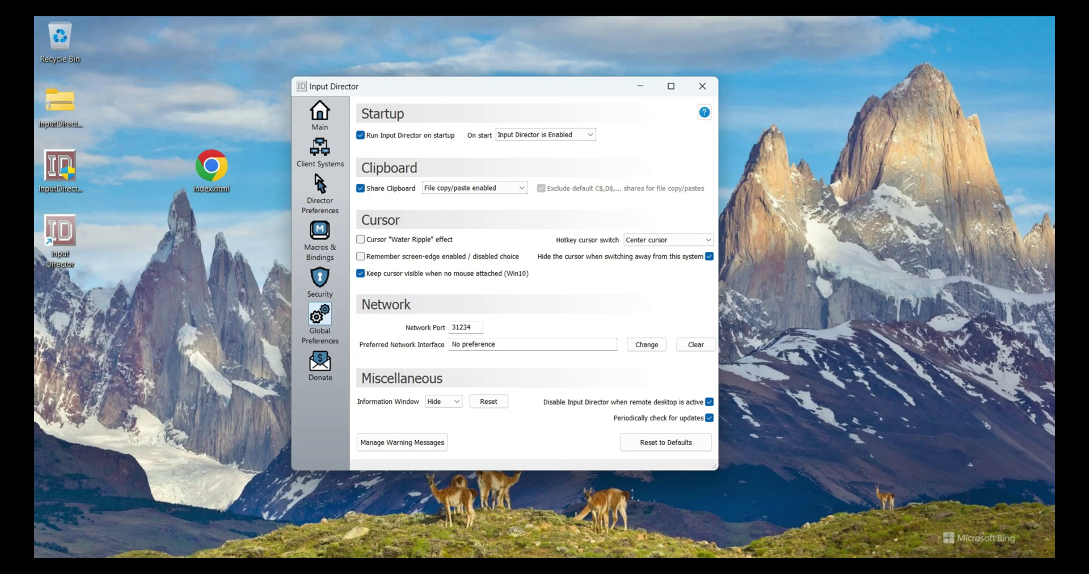
left_click(703, 87)
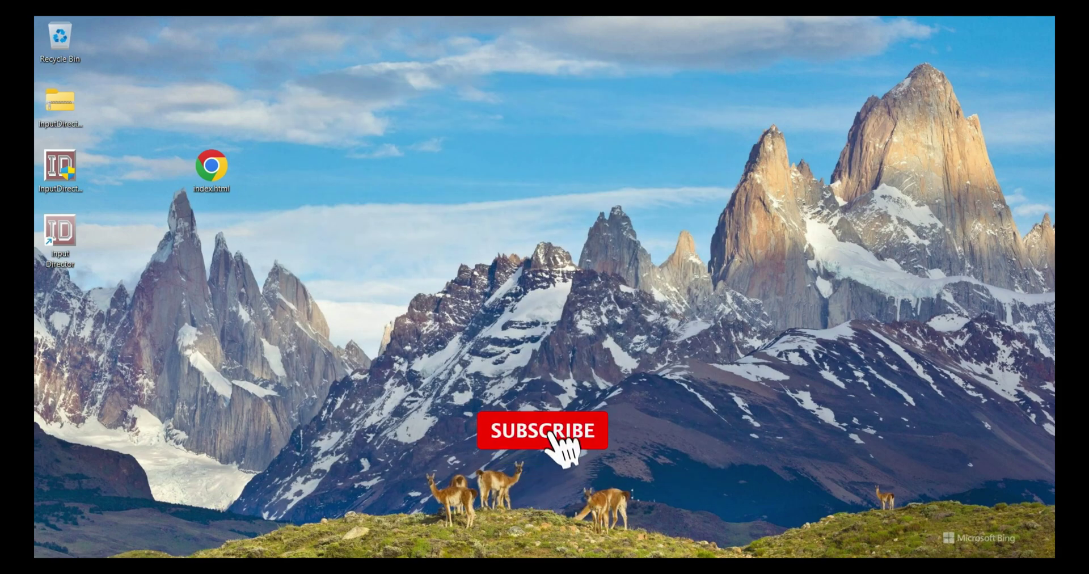